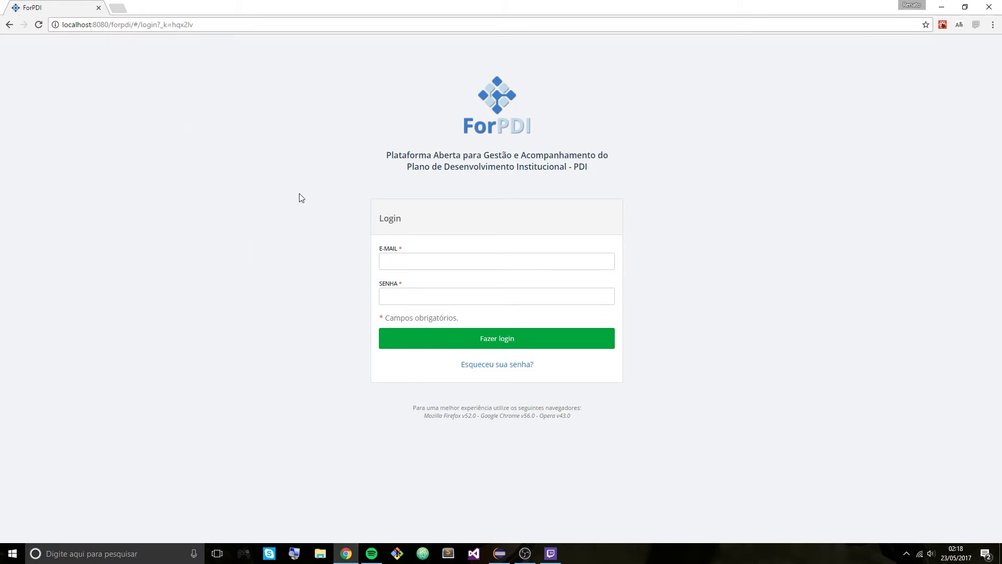
- Log in to ForPDI with the administrator e-mail and password
click(403, 260)
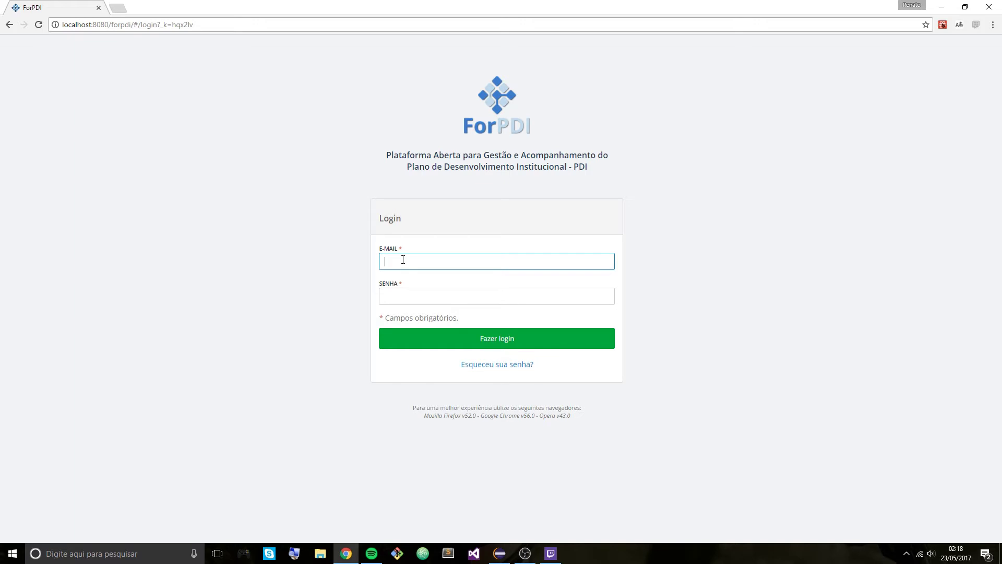
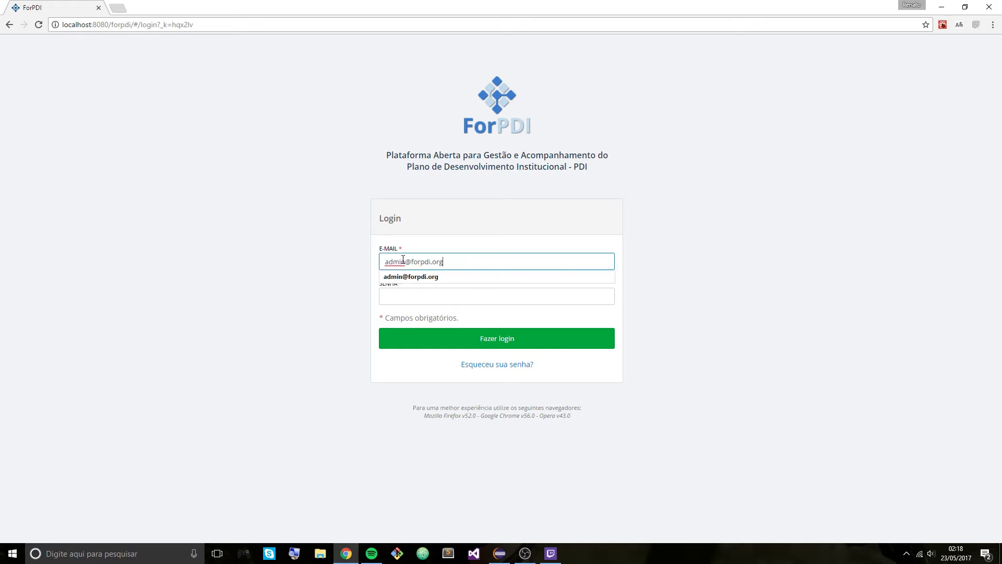
key(Tab)
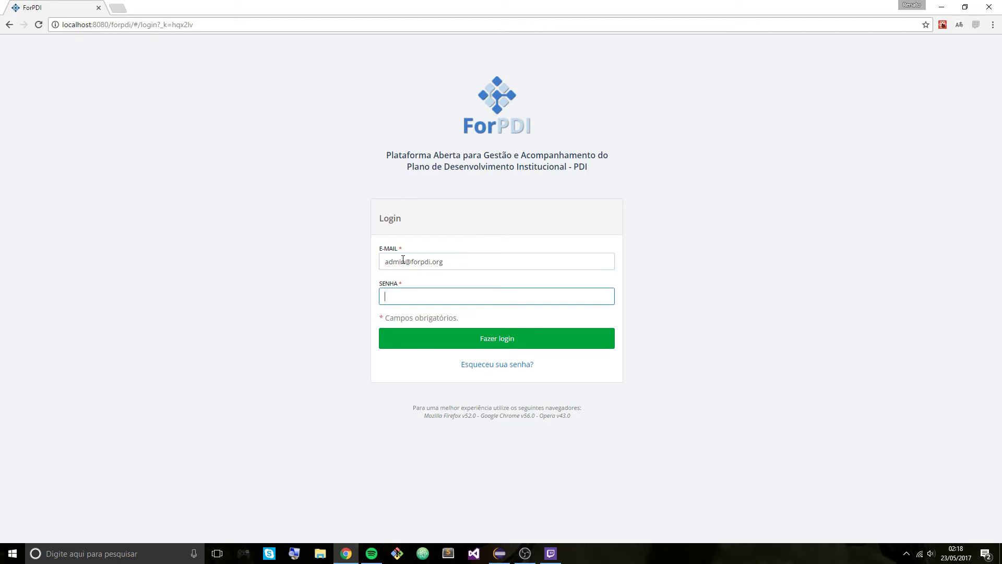
text(12345)
key(Return)
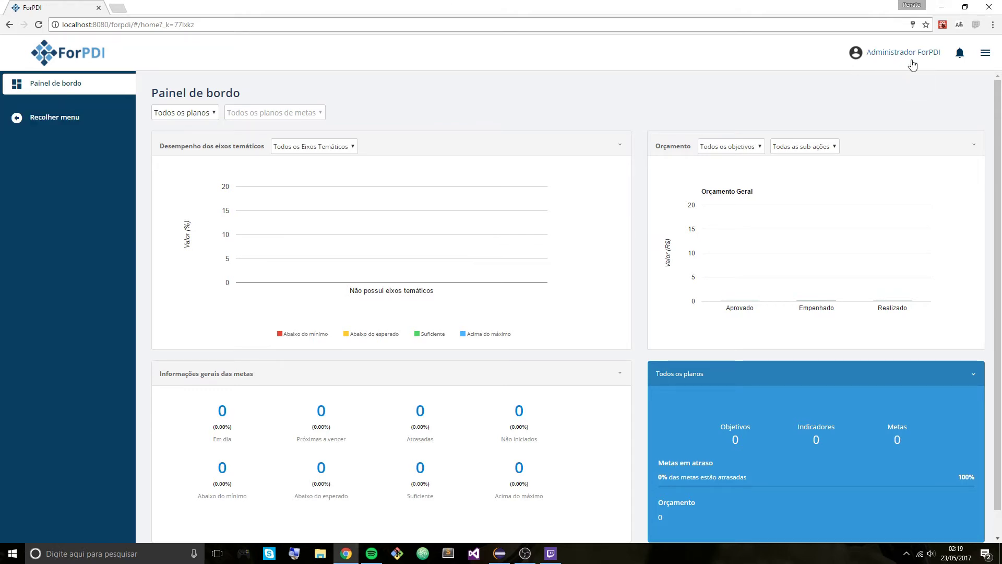
- Go to the Sistema institutions page from the admin menu and choose Adicionar instituição
click(985, 56)
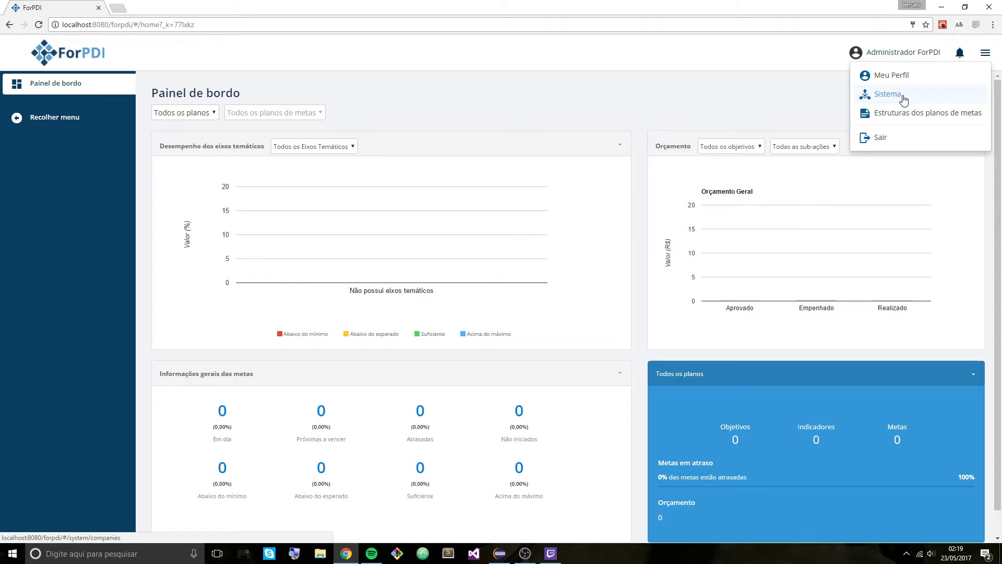
click(903, 96)
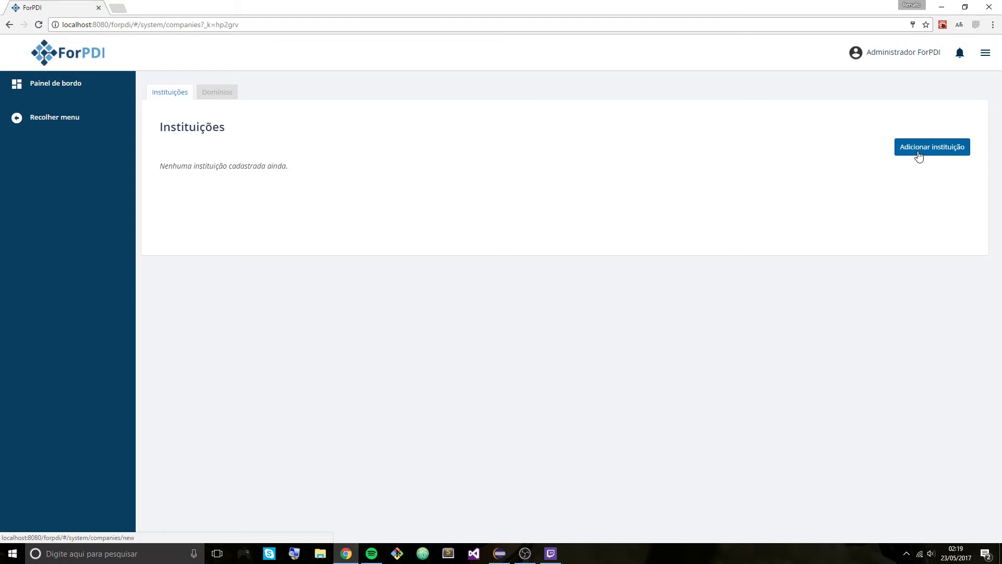
click(919, 157)
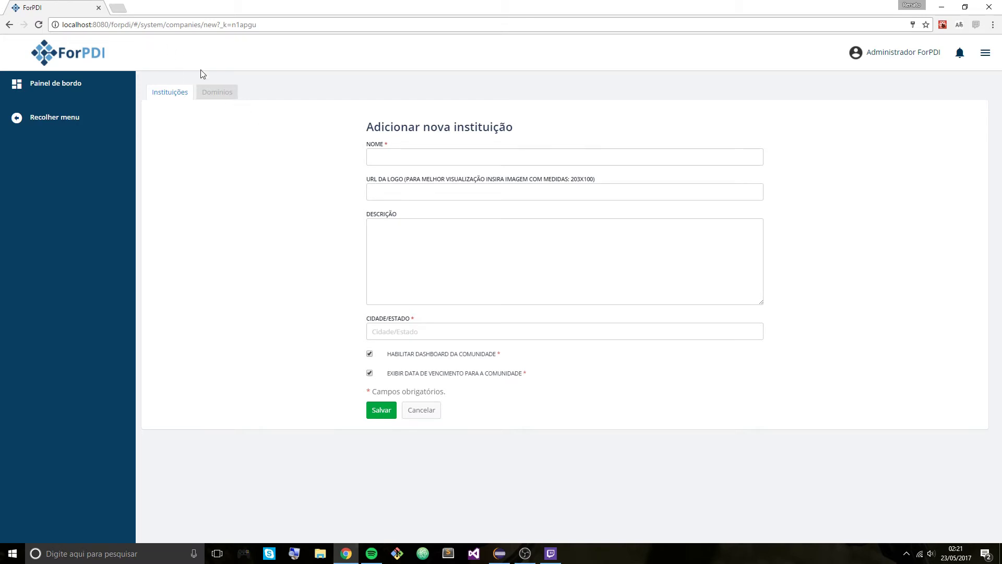
- Enter the name 'ForPDI', paste the logo URL and add the description 'Alguma descrição para sua instituição.'
click(402, 156)
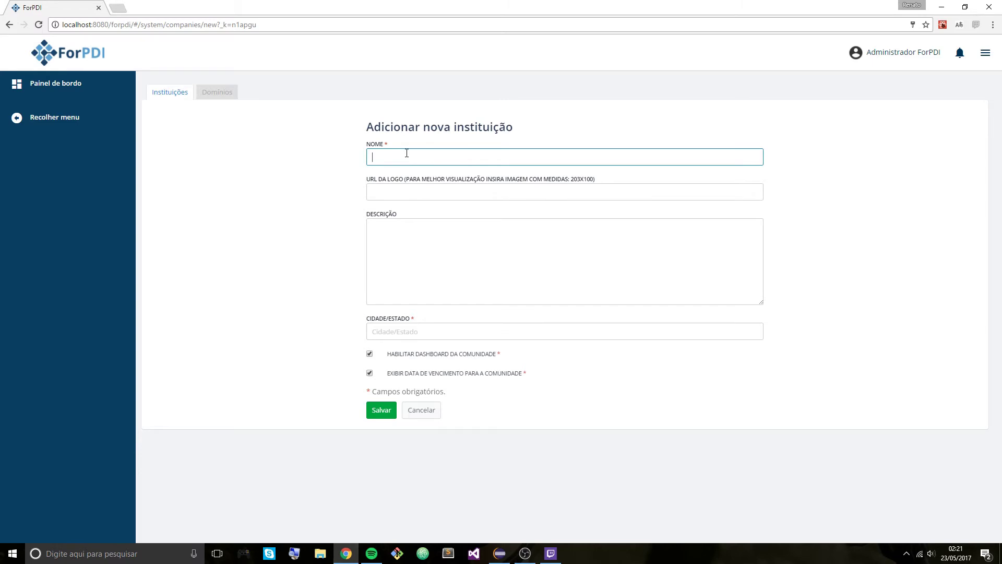
text(Fo)
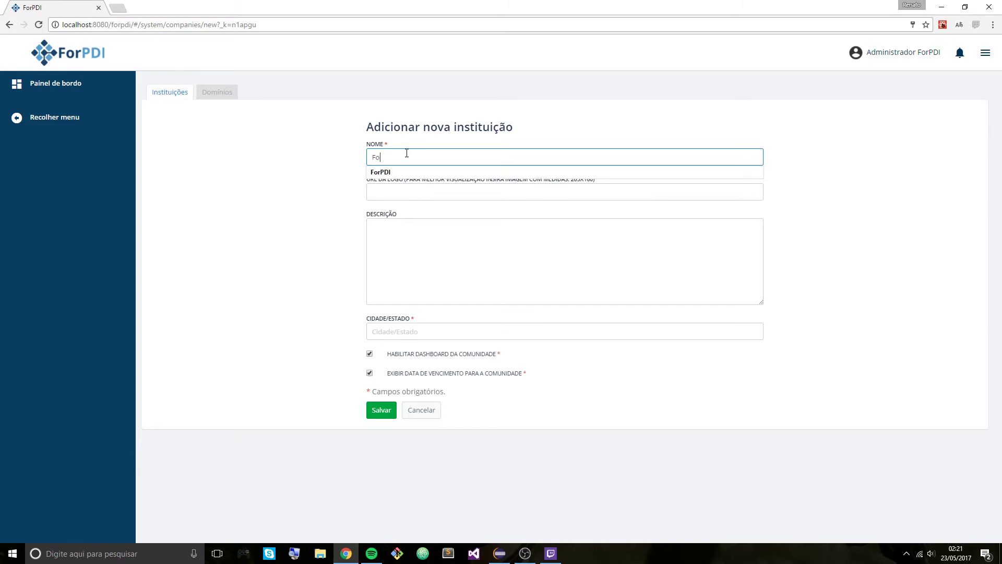
text(rPDI)
click(326, 187)
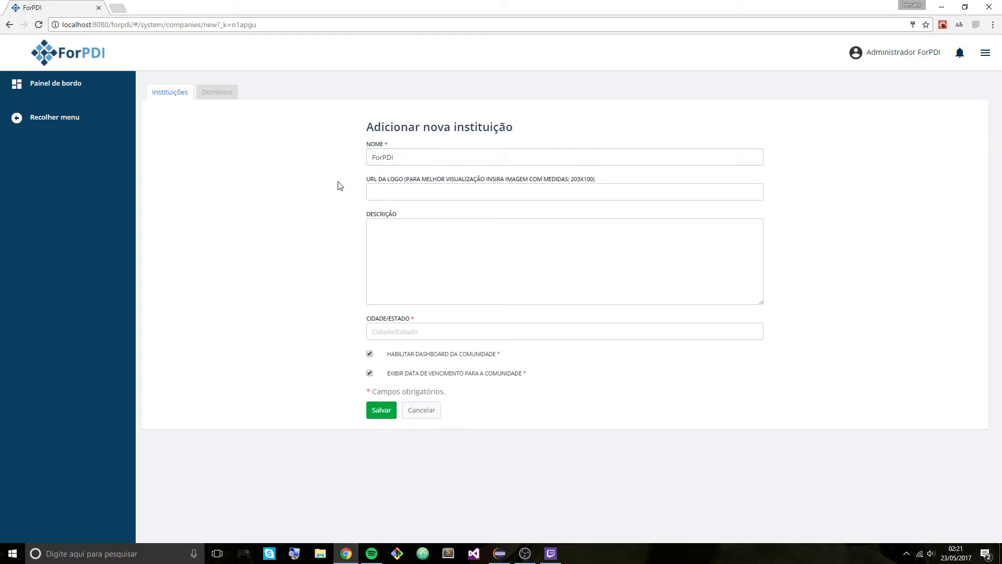
click(407, 192)
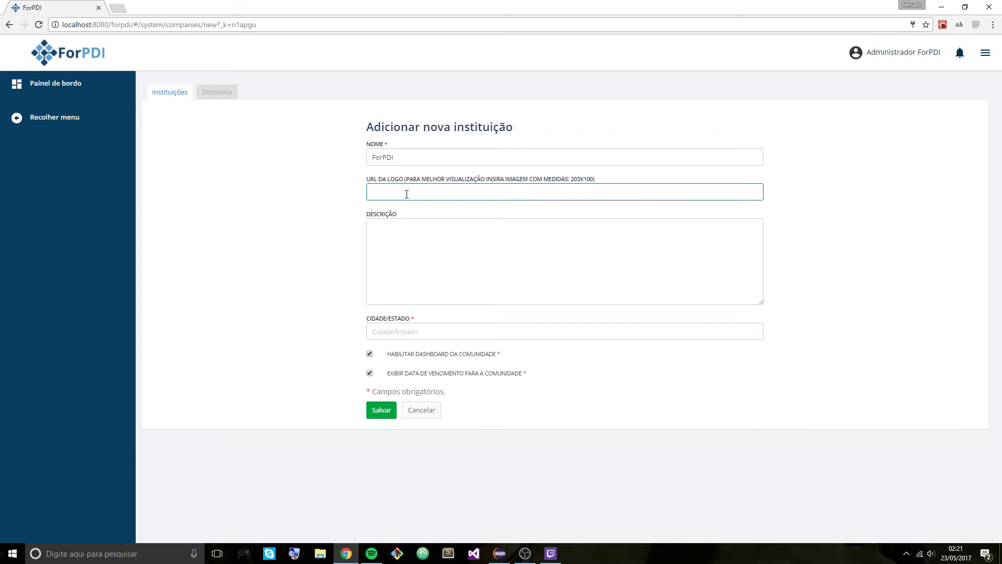
text(http://localhost:8080/forpdi/images/logo.png)
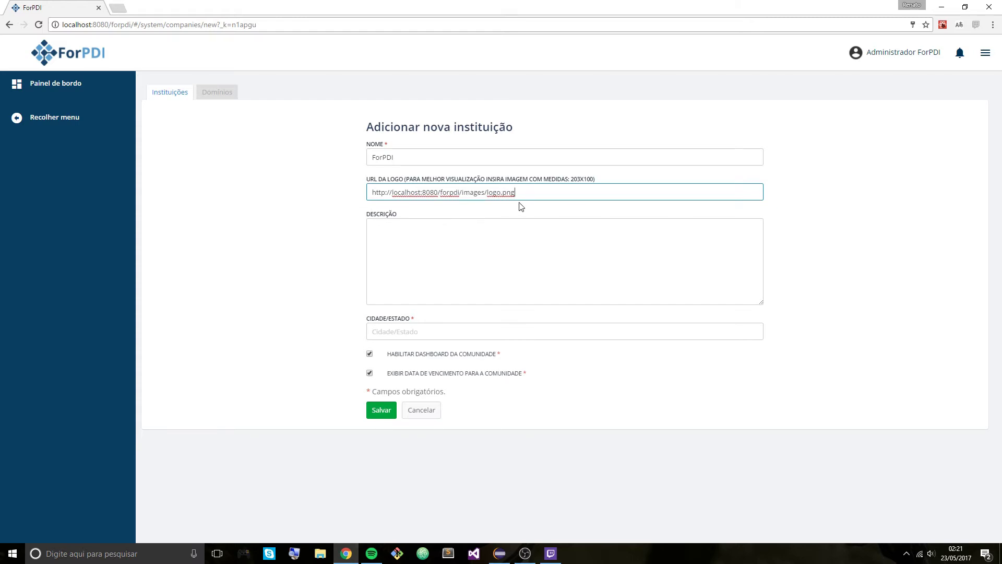
click(449, 229)
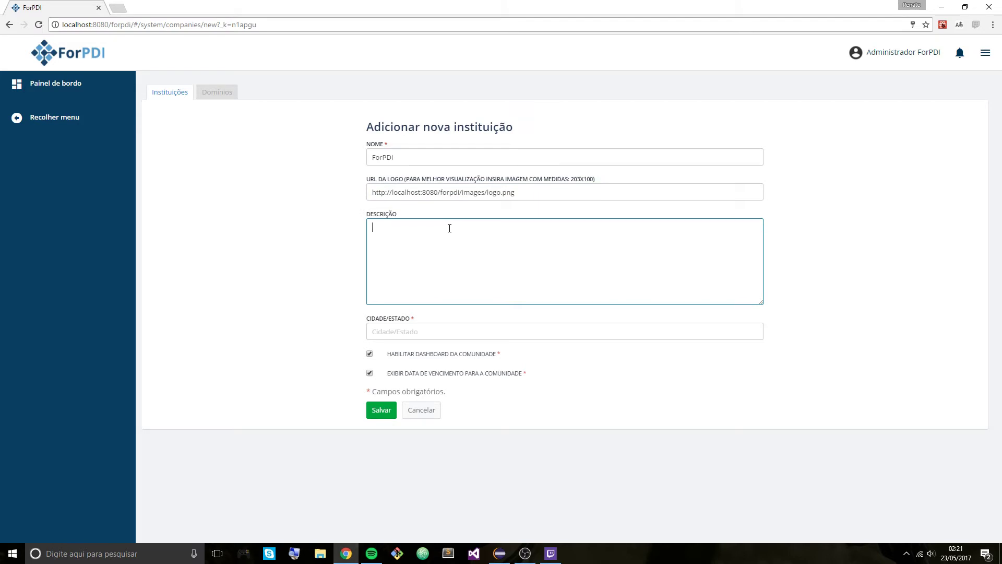
text(Alguma descrição para sua instituição.)
- Set the city to 'Alfenas / MG' and save the institution
click(426, 332)
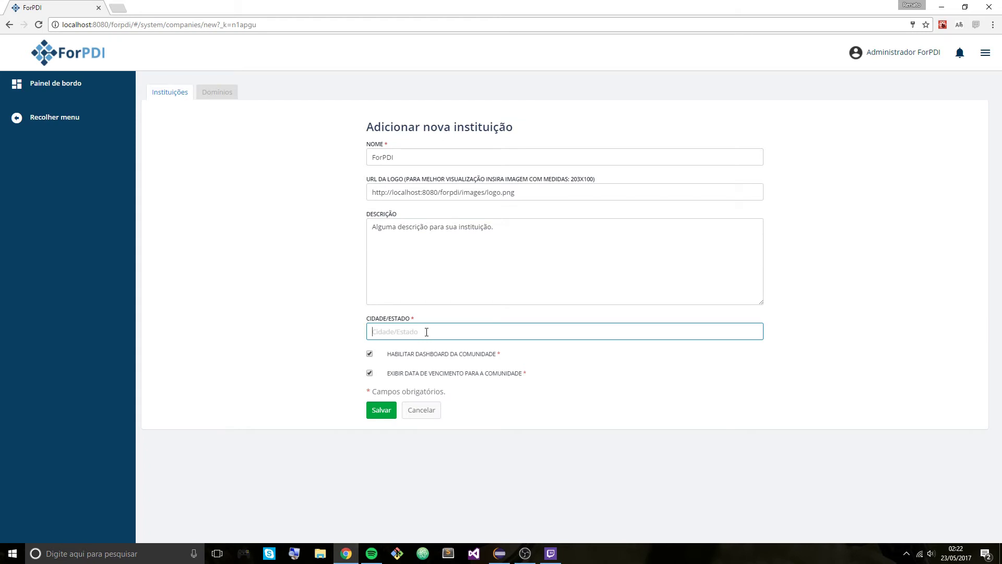
text(Lavr)
key(ctrl+a)
text(Alfenas)
key(ctrl+a)
text(Alfenas / MG)
click(380, 410)
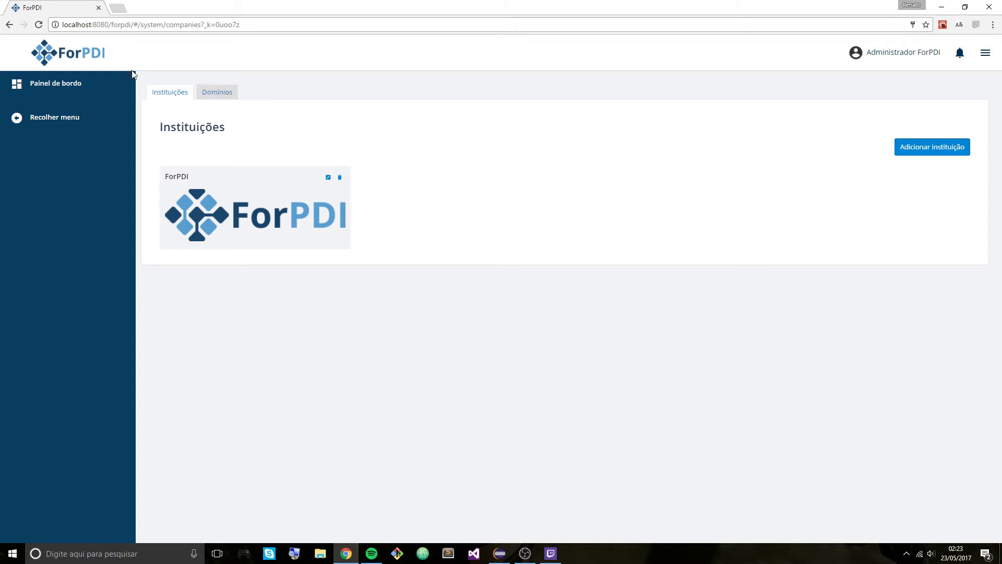
- Switch to the Domínios tab and start adding a new domain
click(217, 99)
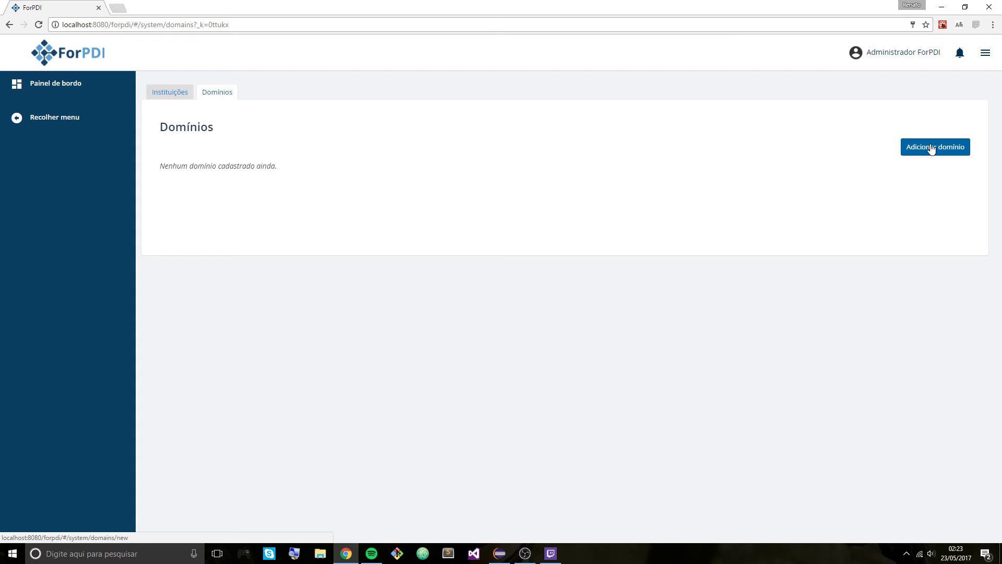
click(932, 148)
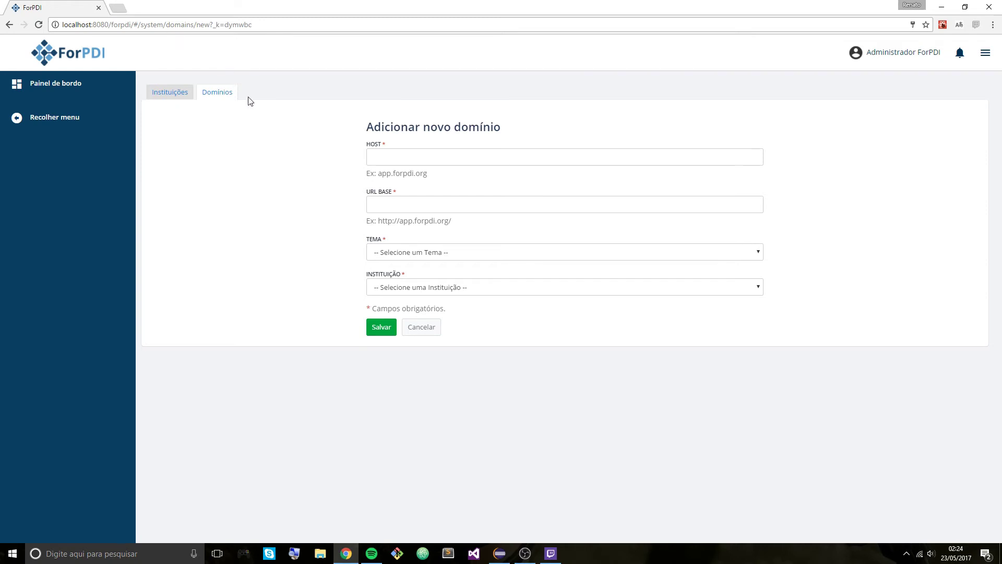
click(394, 161)
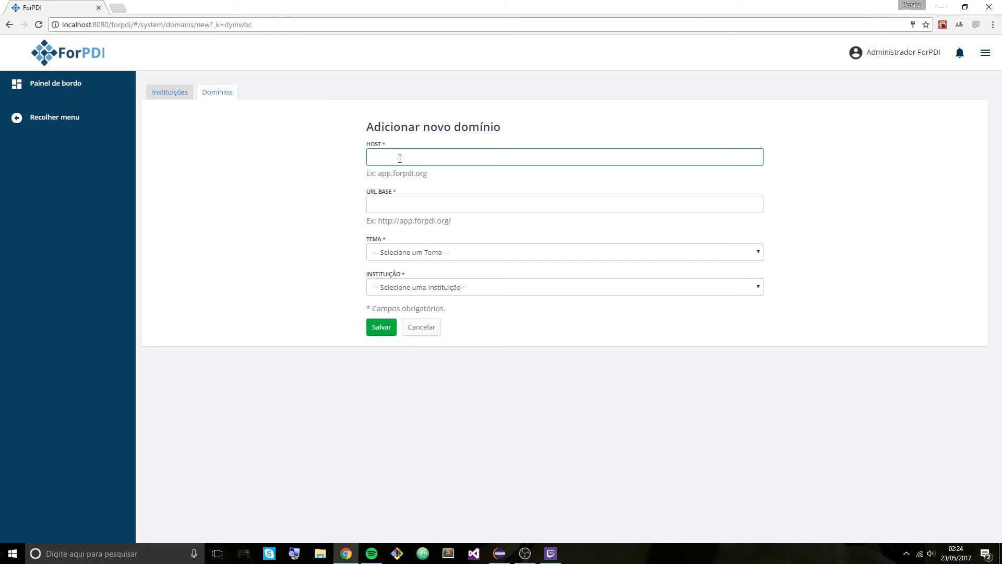
text(localhost:8080)
key(Tab)
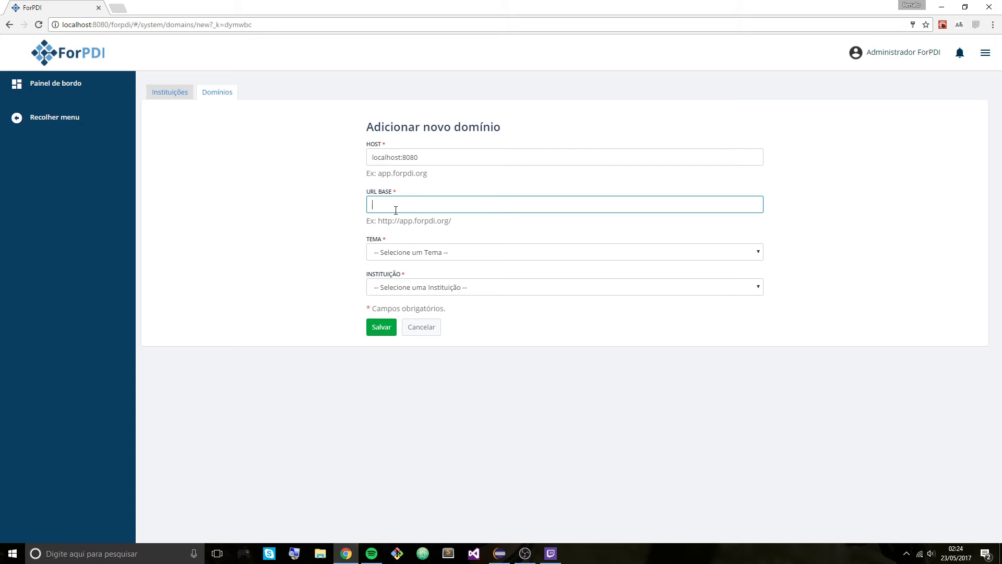
text(http://localhost:8080/forpdi/)
- Choose Tema Default as the theme and ForPDI as the institution
click(405, 254)
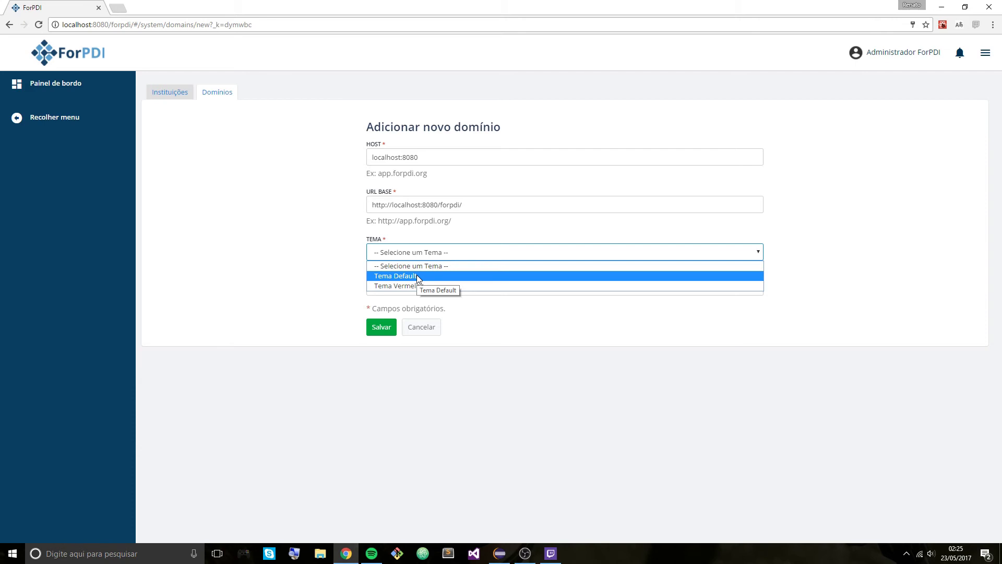
click(416, 276)
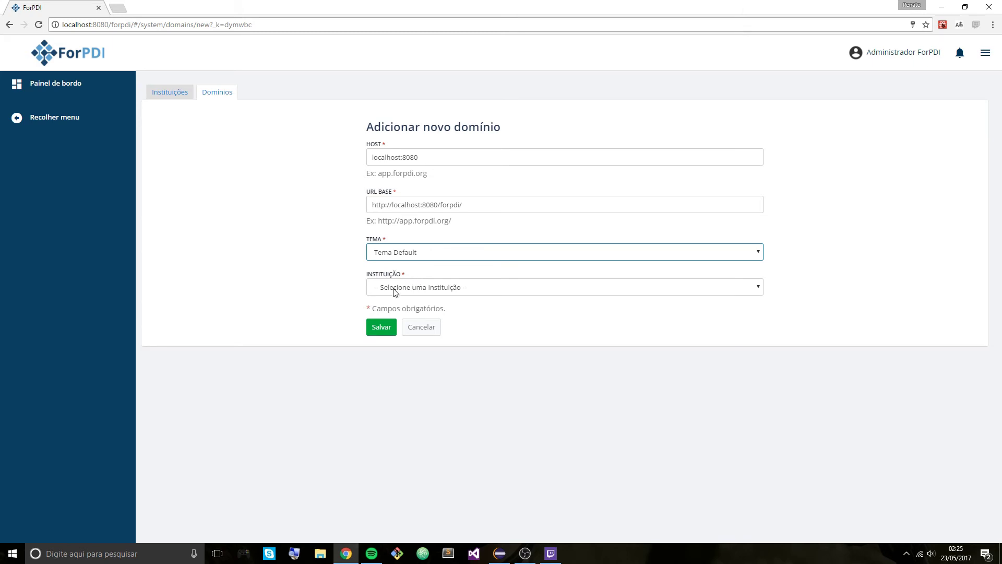
click(409, 292)
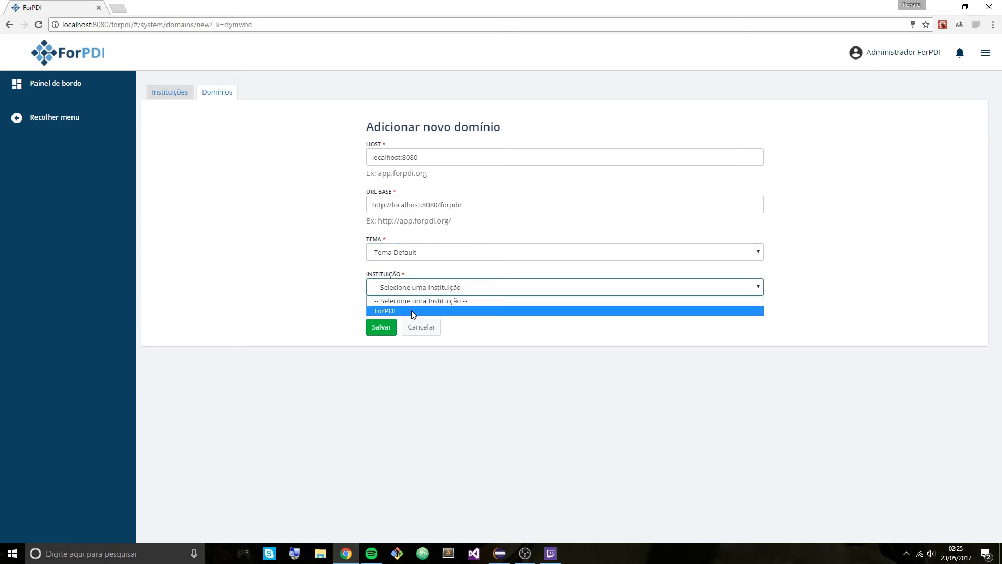
click(413, 312)
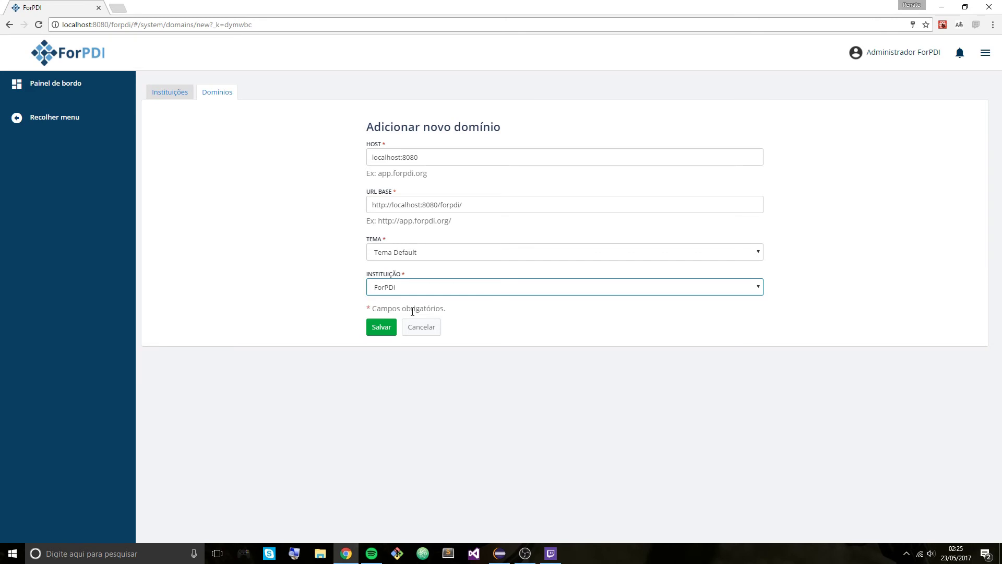
- Save the localhost:8080 domain and reload the page with F5
click(385, 330)
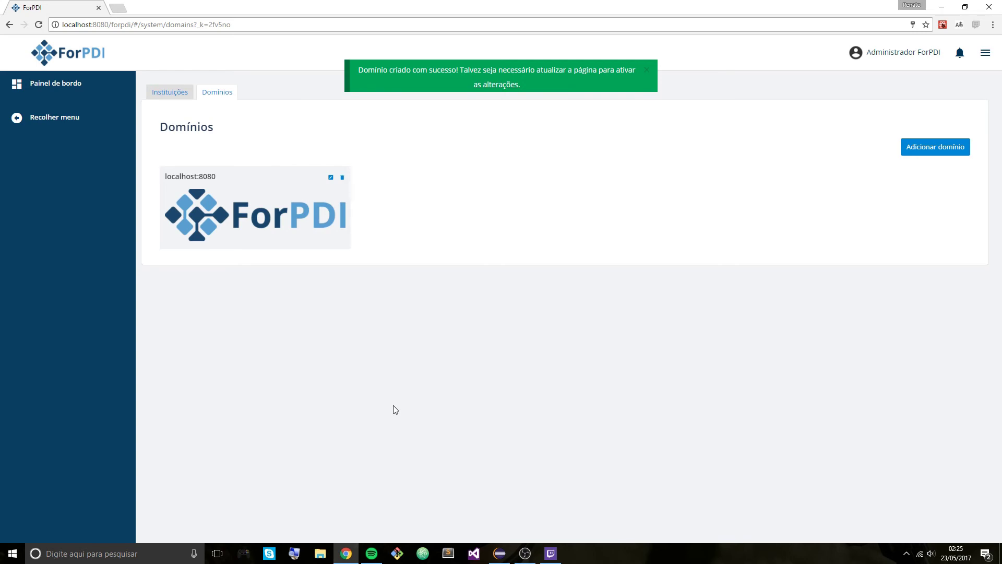
key(F5)
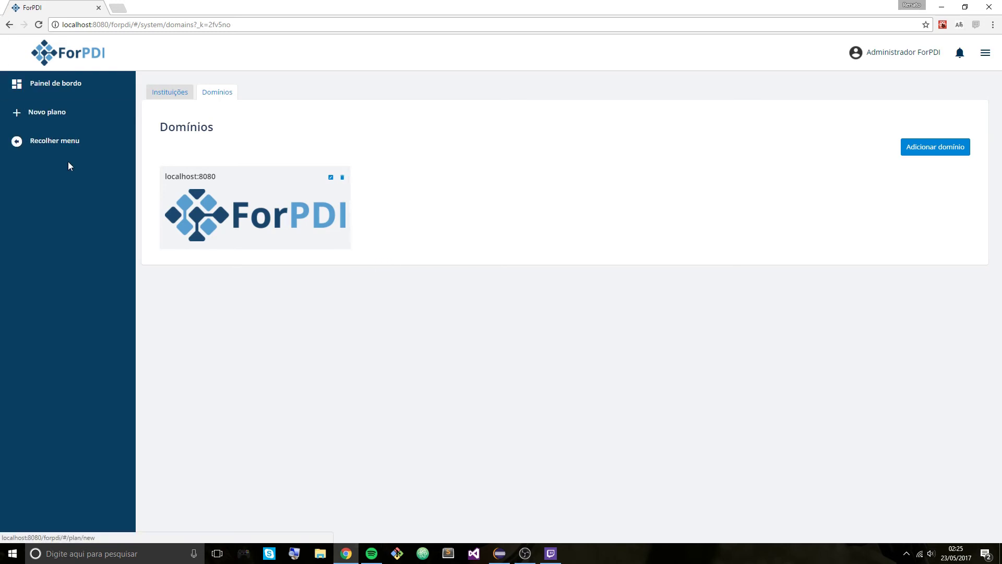
- Open the Novo plano form, then the administrator's account menu at top right
click(72, 124)
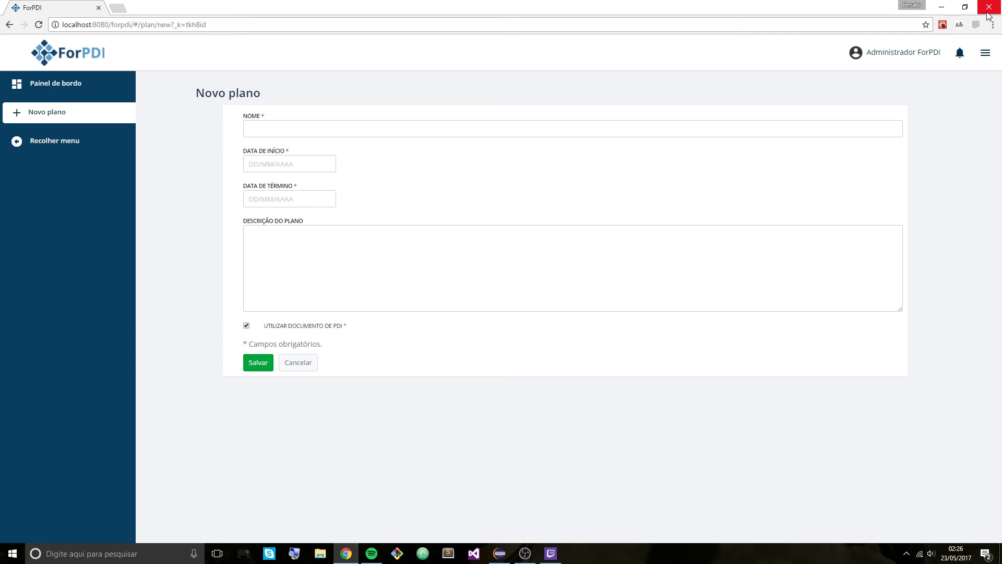
click(984, 53)
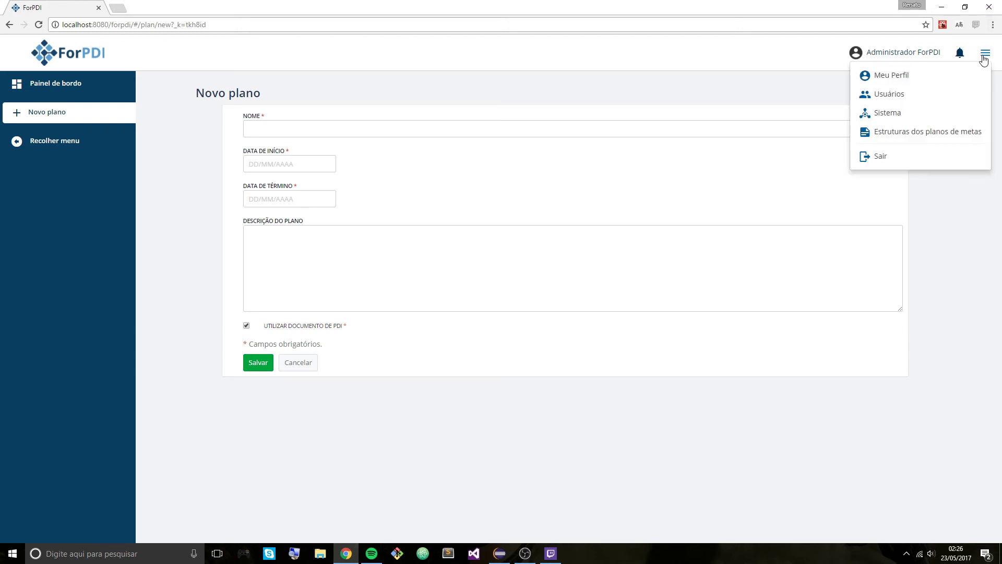
- Open Usuários and expand the Convidar usuário and Cadastrar usuário panels
click(886, 98)
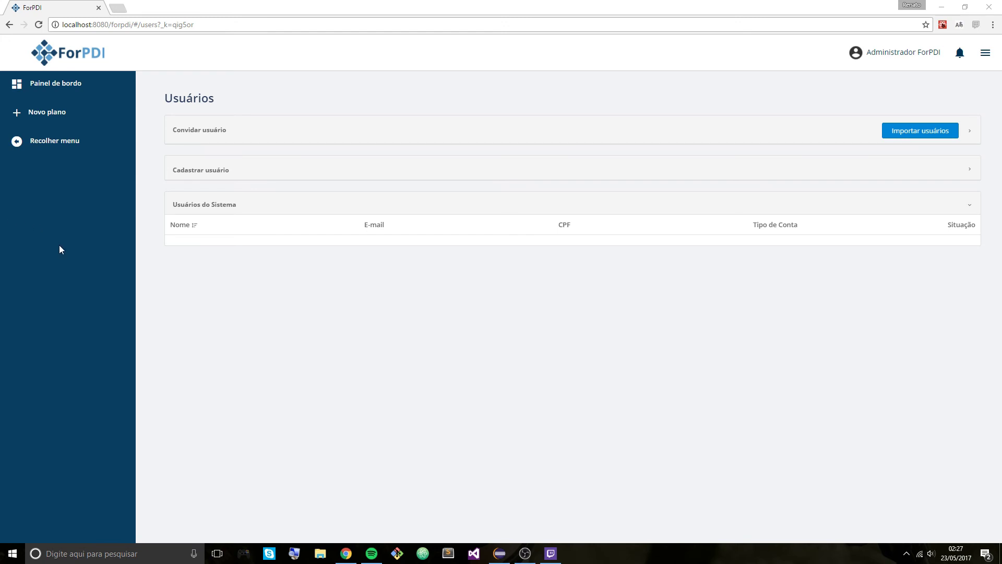
click(221, 141)
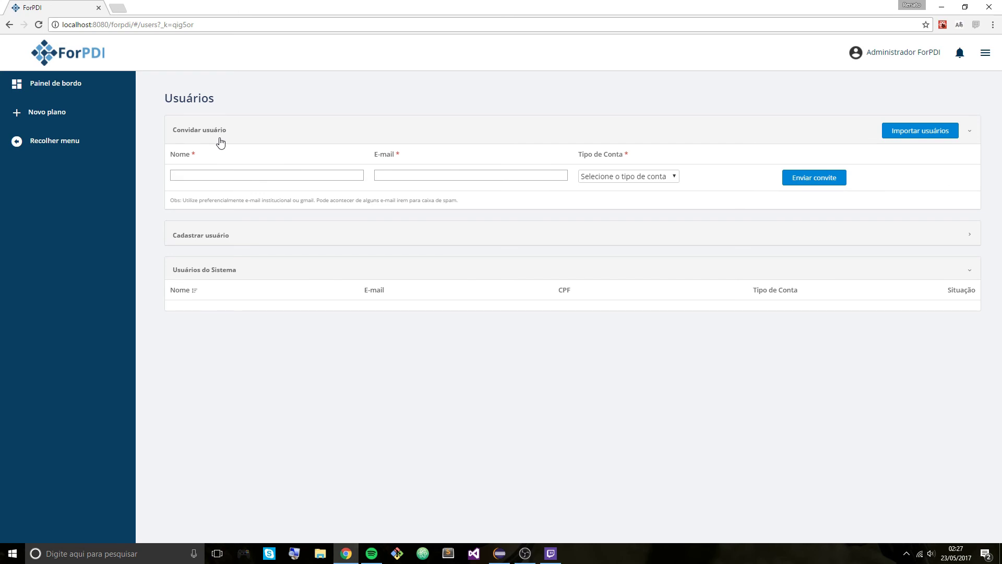
click(220, 141)
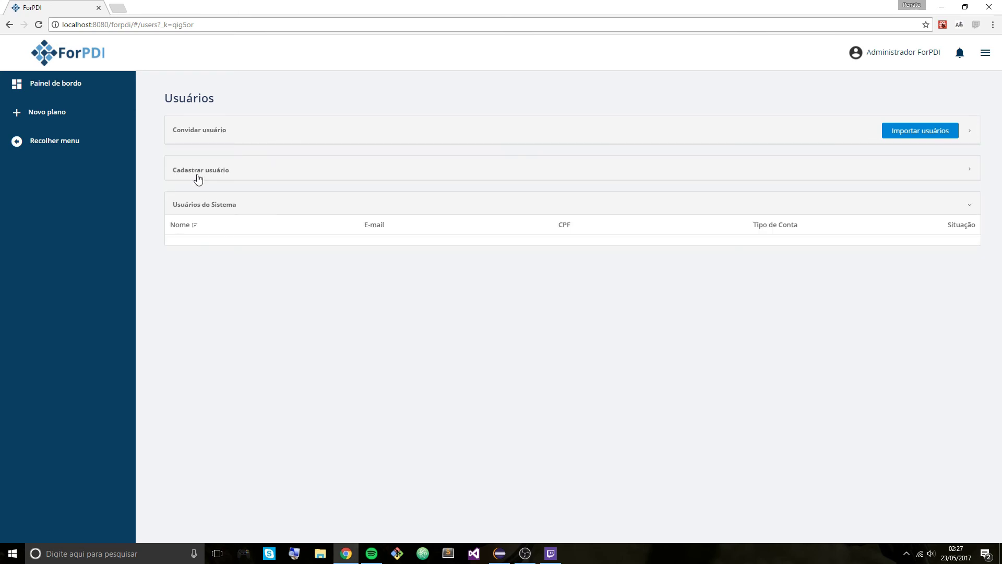
click(197, 177)
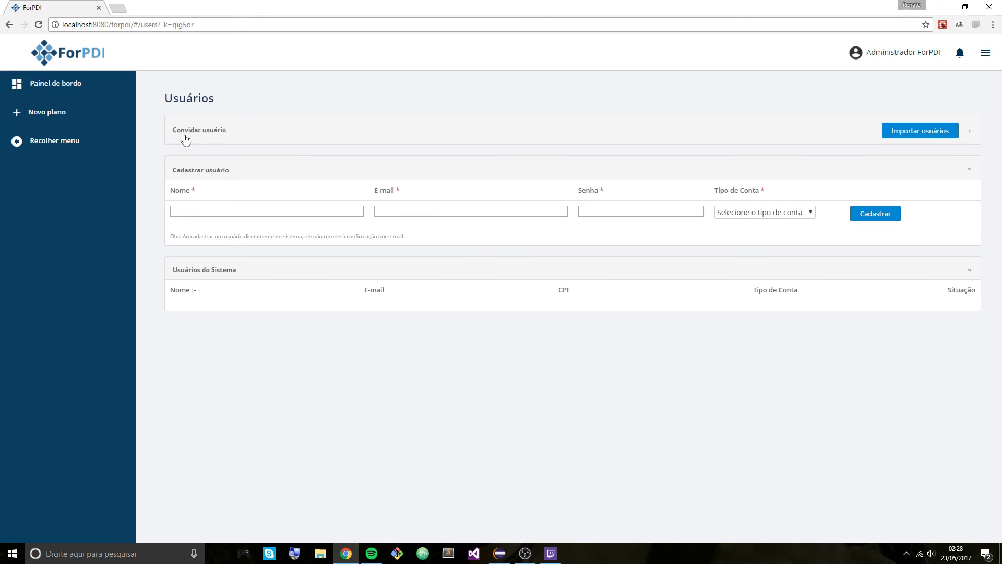
click(224, 128)
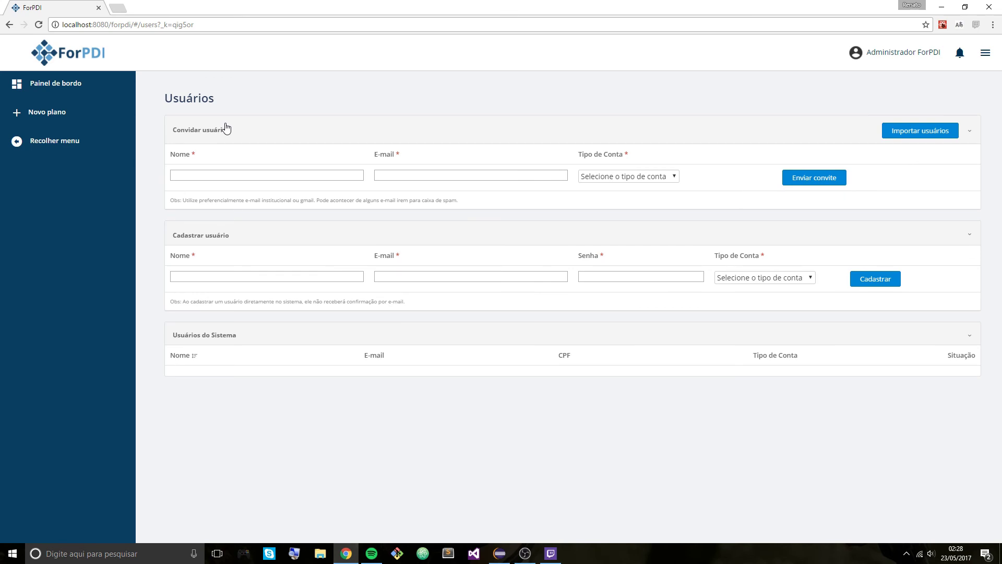
- Open the Tipo de Conta dropdown in the Convidar usuário panel
click(626, 176)
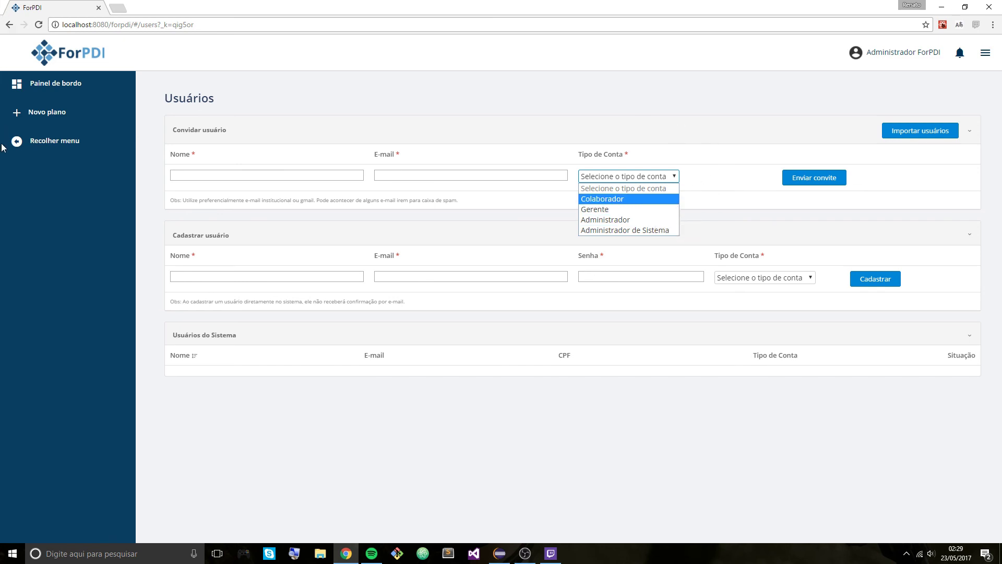
- Return to the empty Novo plano form from the sidebar
click(46, 112)
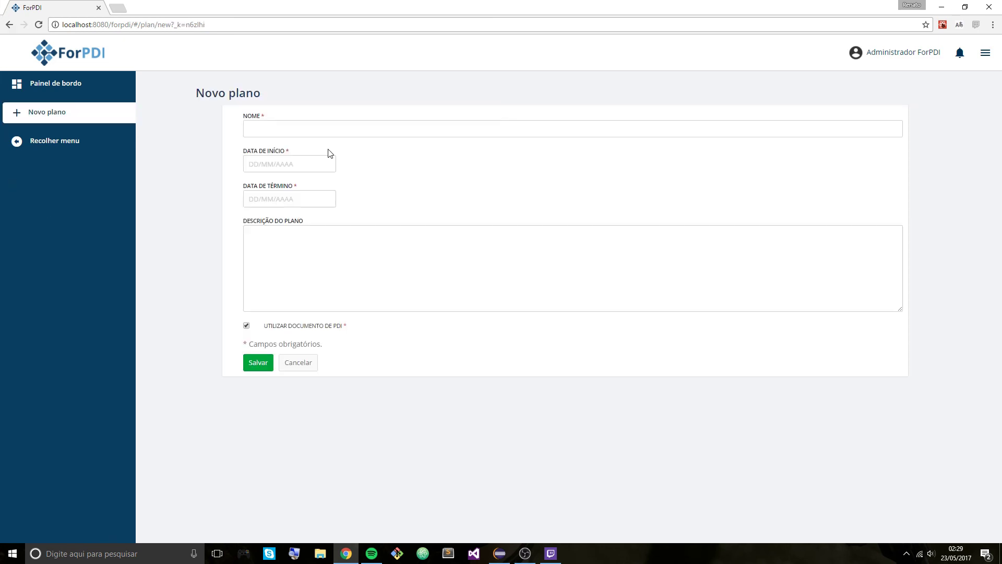